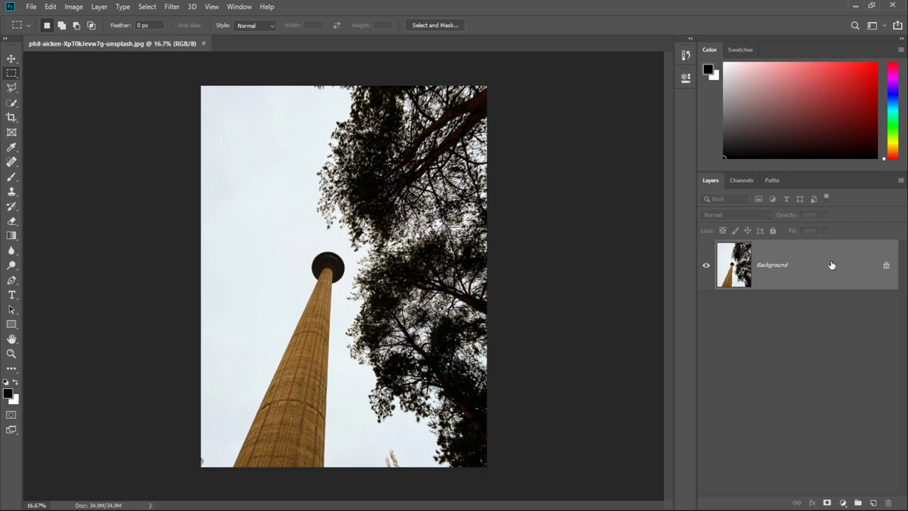
Step: Duplicate the Background layer and lower the Background copy's opacity to 50%
drag(832, 265, 874, 504)
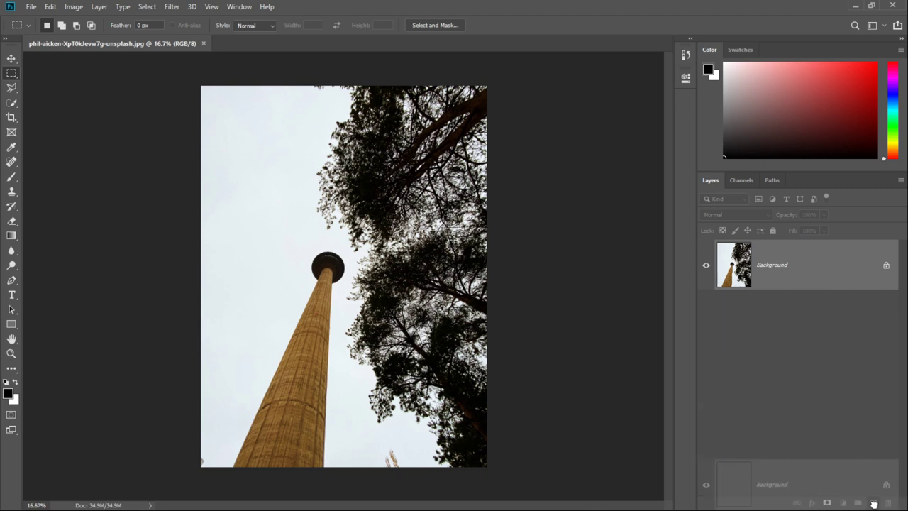
drag(874, 504, 875, 504)
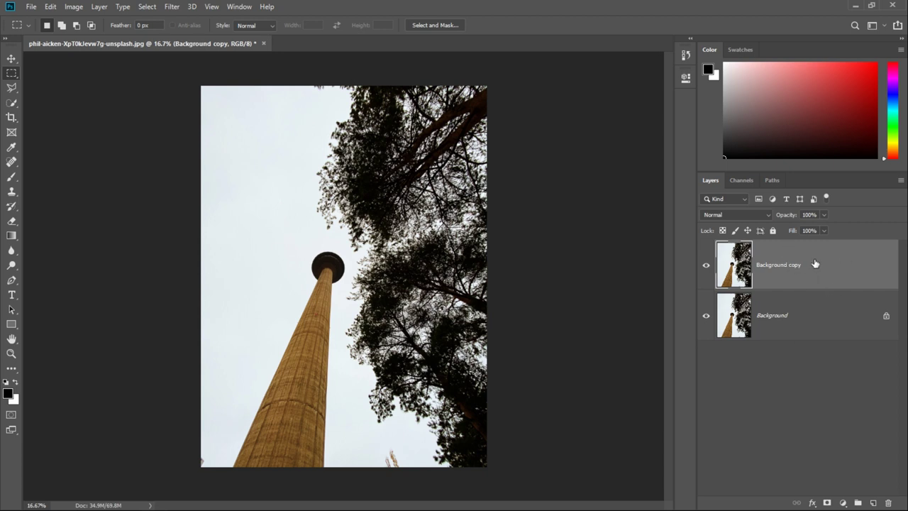
click(825, 214)
drag(827, 229, 799, 232)
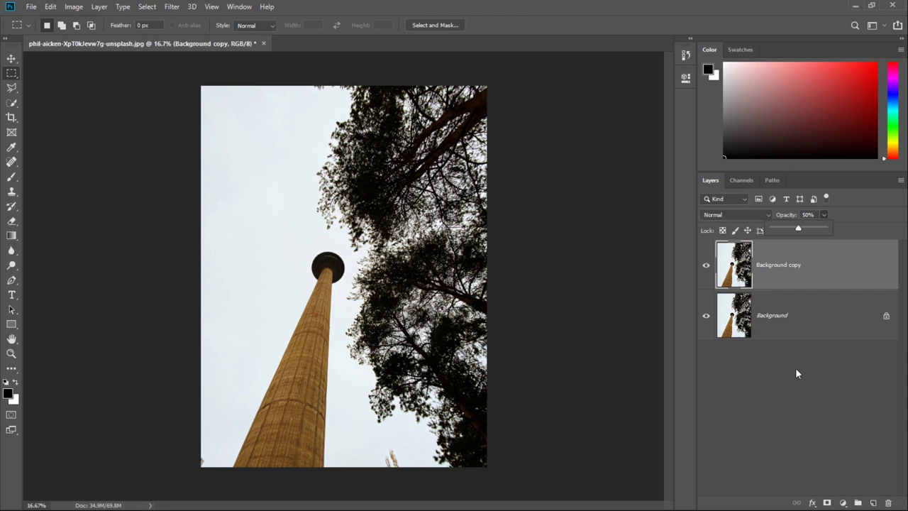
click(804, 264)
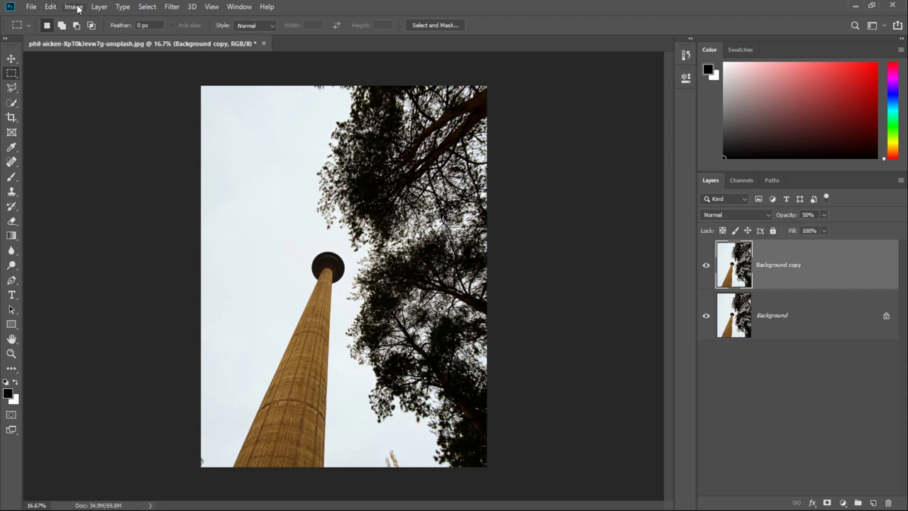
Step: Start a Threshold adjustment on the Background copy, moving its dialog off the image
click(78, 9)
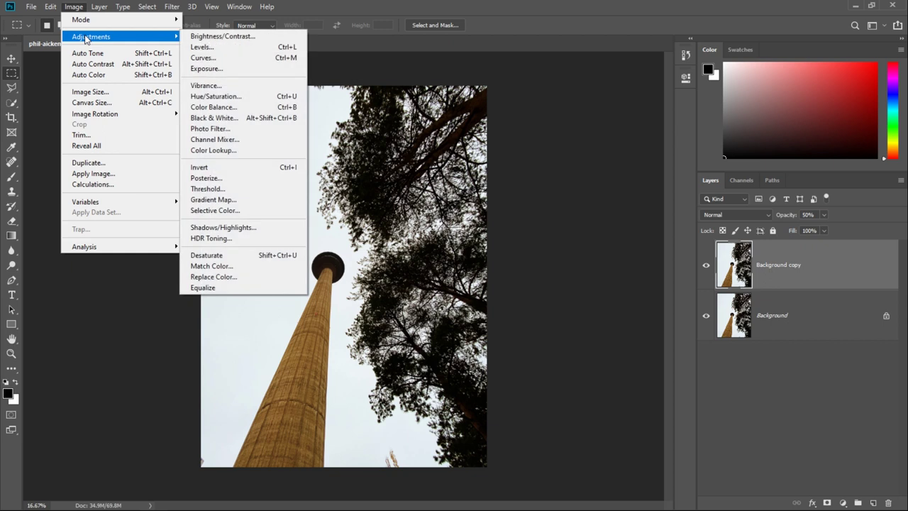
click(228, 190)
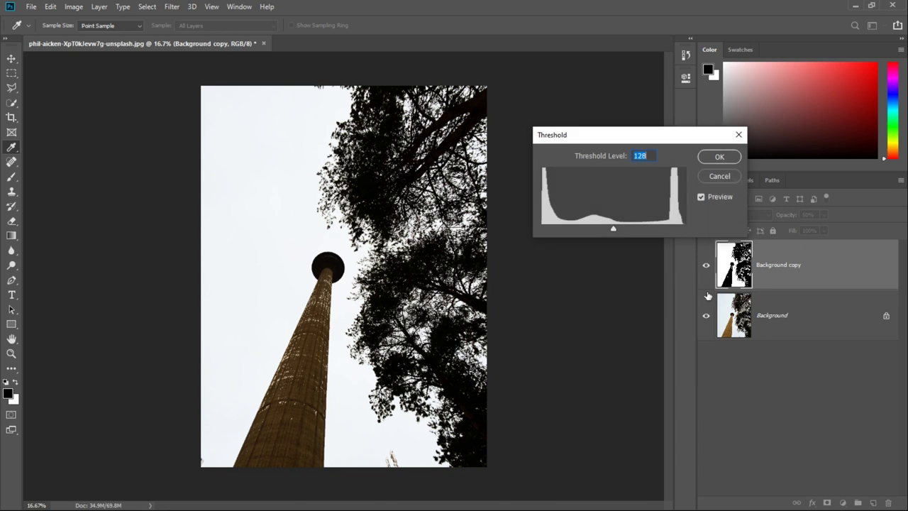
drag(661, 139, 642, 82)
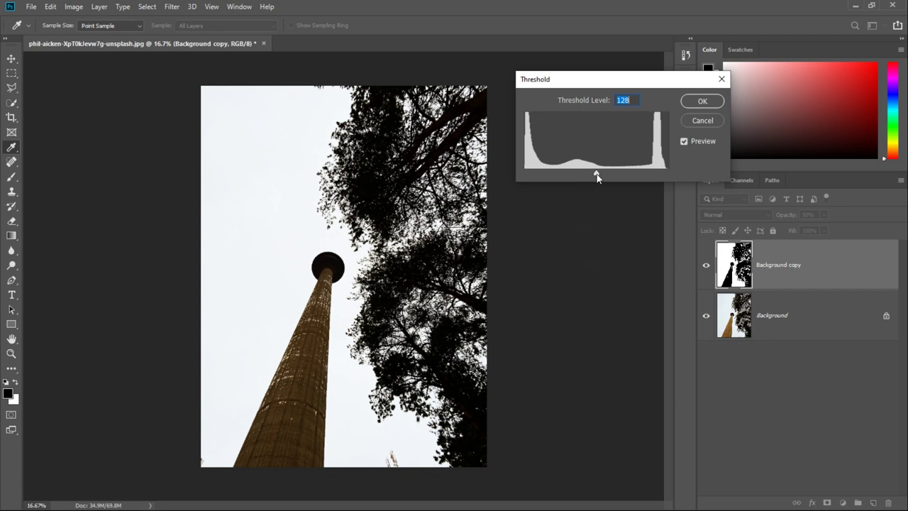
Step: Raise the Threshold Level from 128 to 158
drag(596, 173, 610, 175)
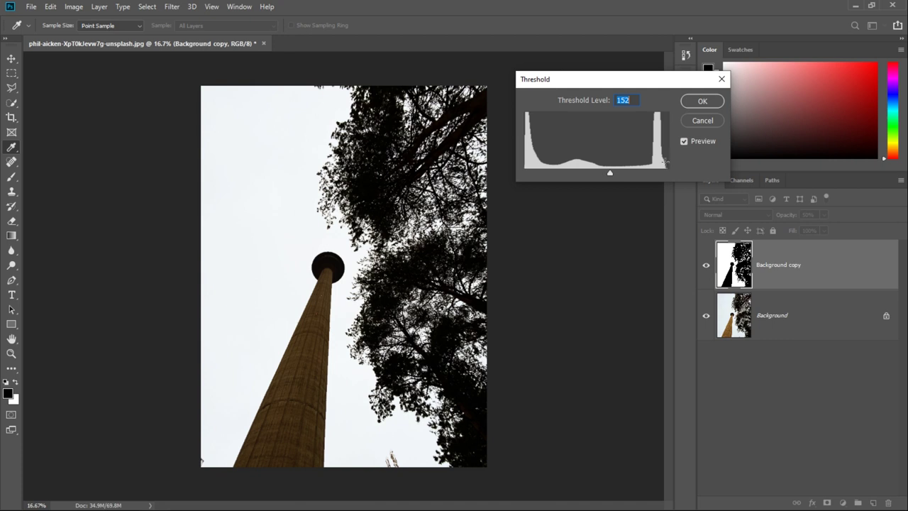
mouse_move(610, 174)
mouse_down()
mouse_move(526, 174)
mouse_move(657, 171)
mouse_move(613, 171)
mouse_up()
Step: Apply the threshold at 158 and set the Background copy back to 100% opacity
click(702, 101)
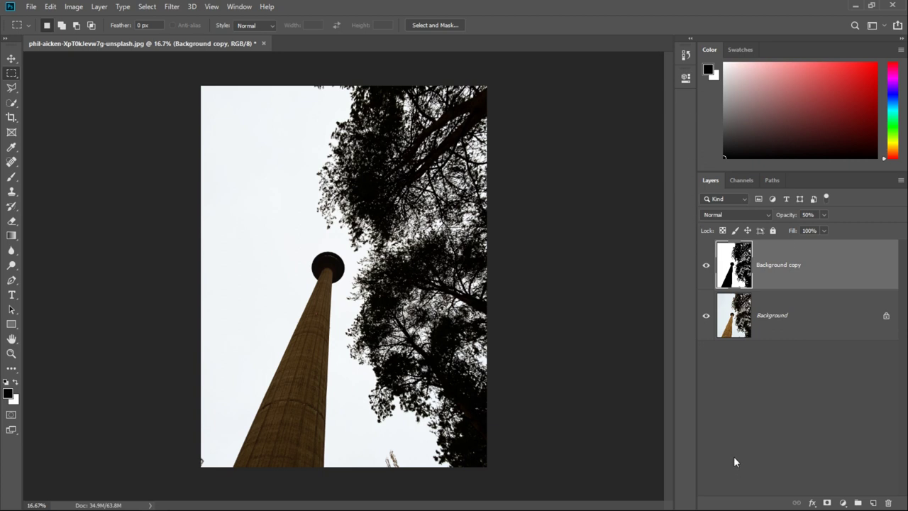
click(824, 215)
drag(825, 229, 851, 228)
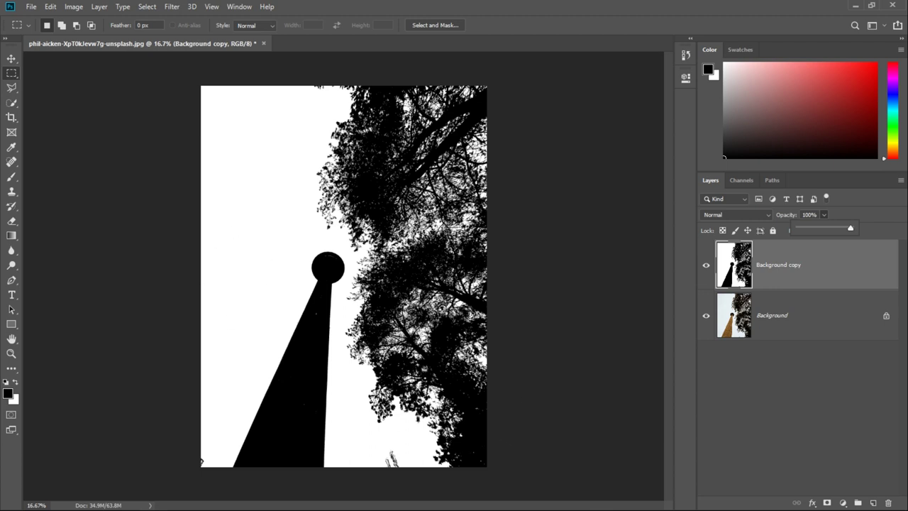
Step: Load the channel as a selection of the white sky, then go back to Layers
click(745, 186)
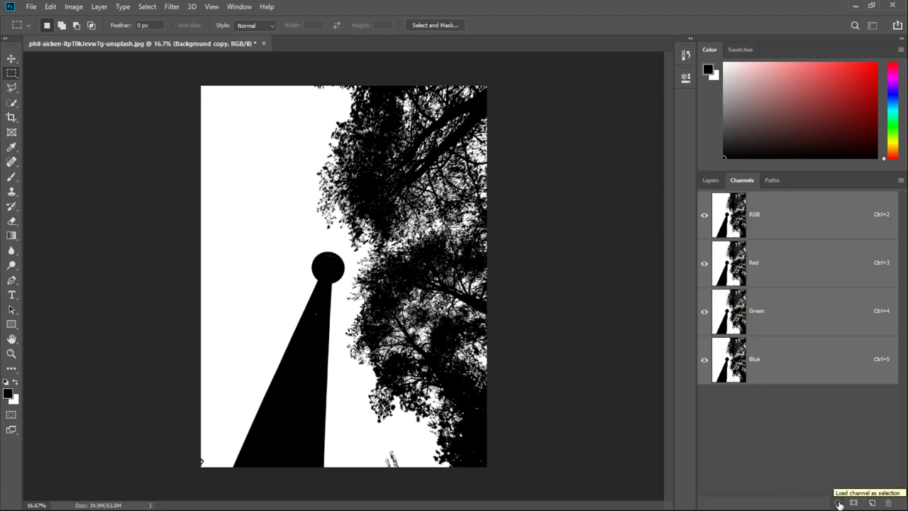
click(840, 504)
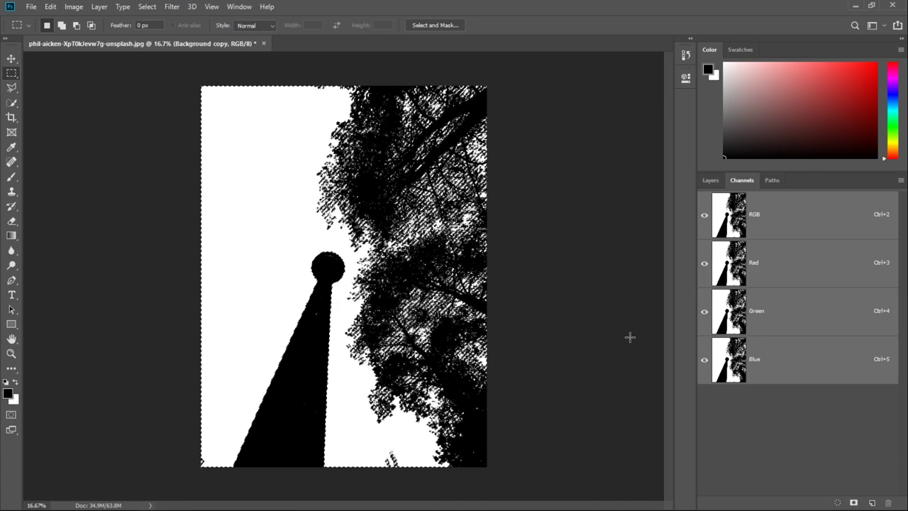
click(710, 180)
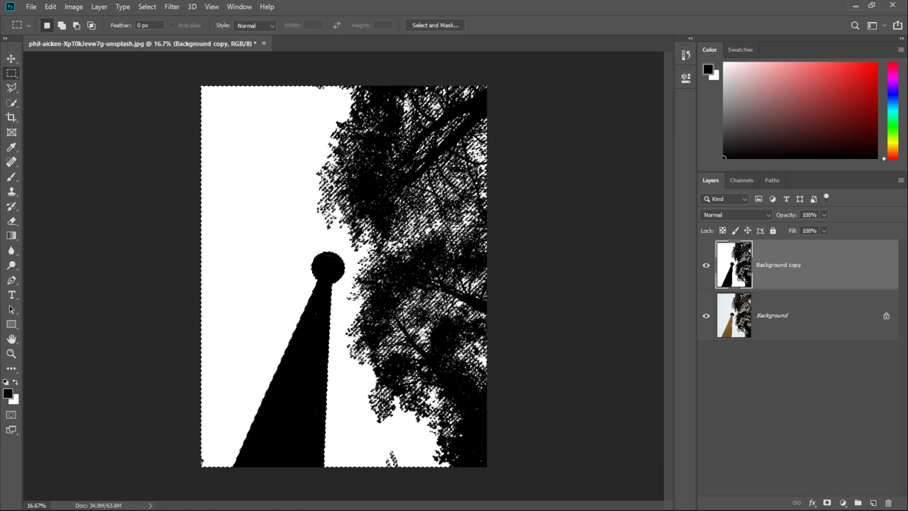
Step: Invert the selection to the tower and trees and delete the Background copy layer
click(146, 7)
click(156, 51)
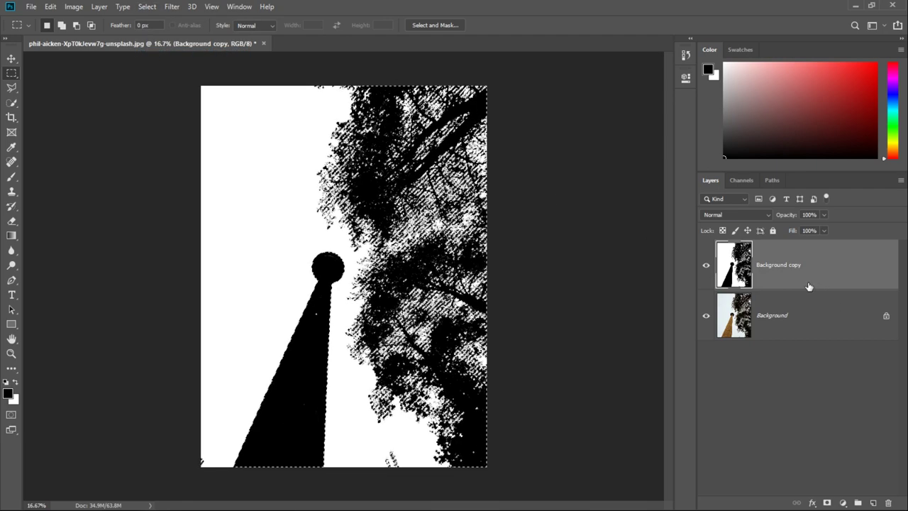
click(773, 316)
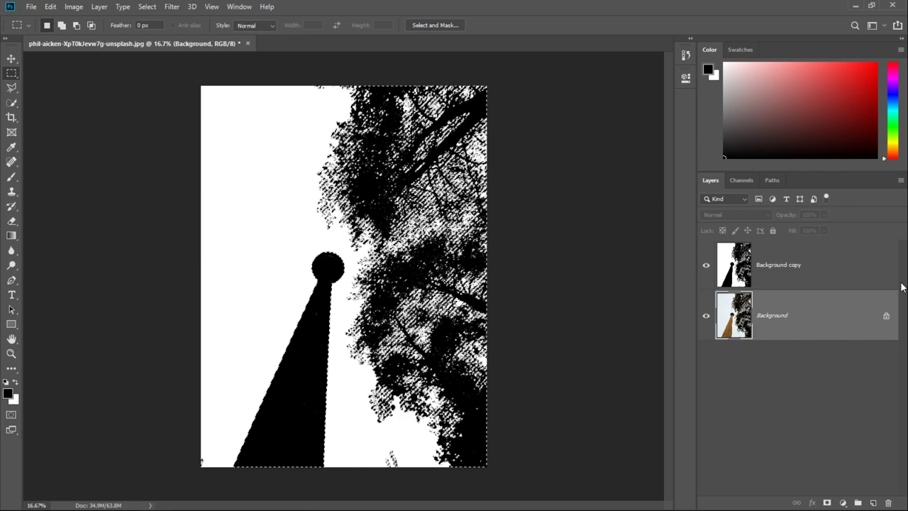
click(828, 267)
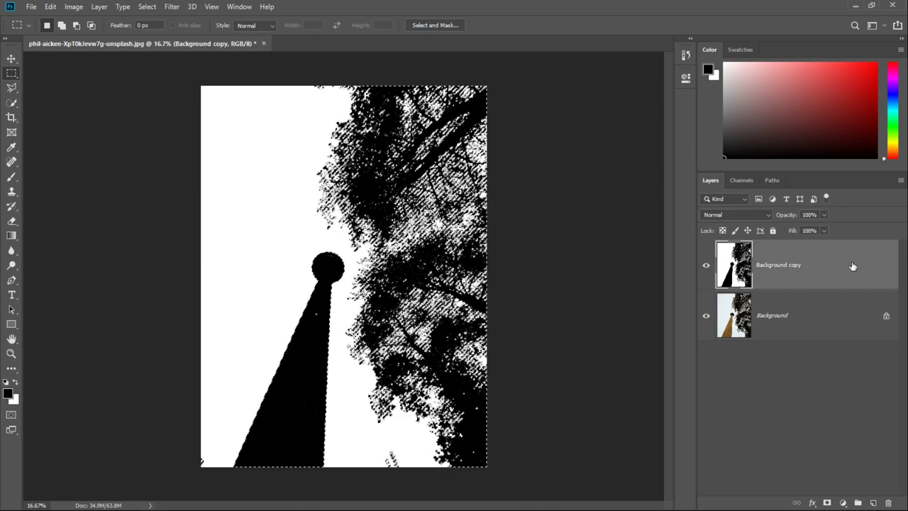
drag(854, 262, 888, 503)
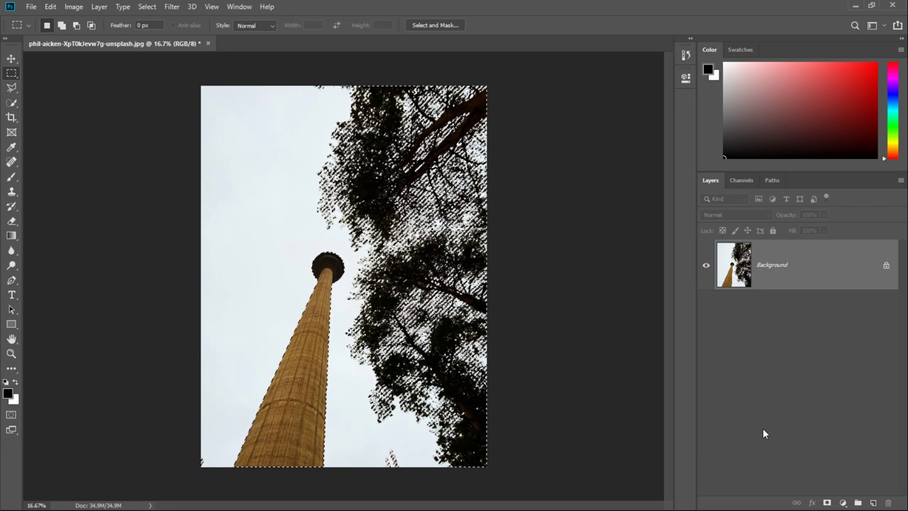
Step: Copy the tower and trees to Layer 1, hide Background, and zoom in on the edges
key(ctrl+j)
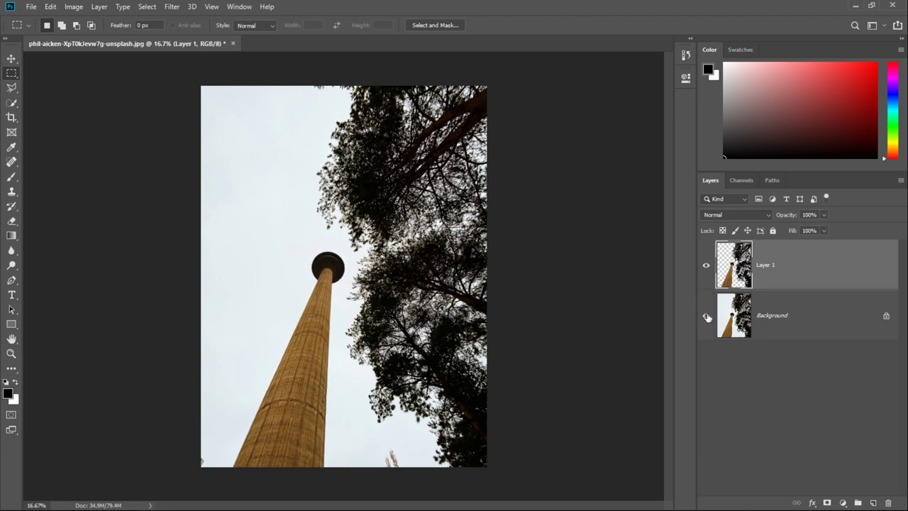
click(708, 316)
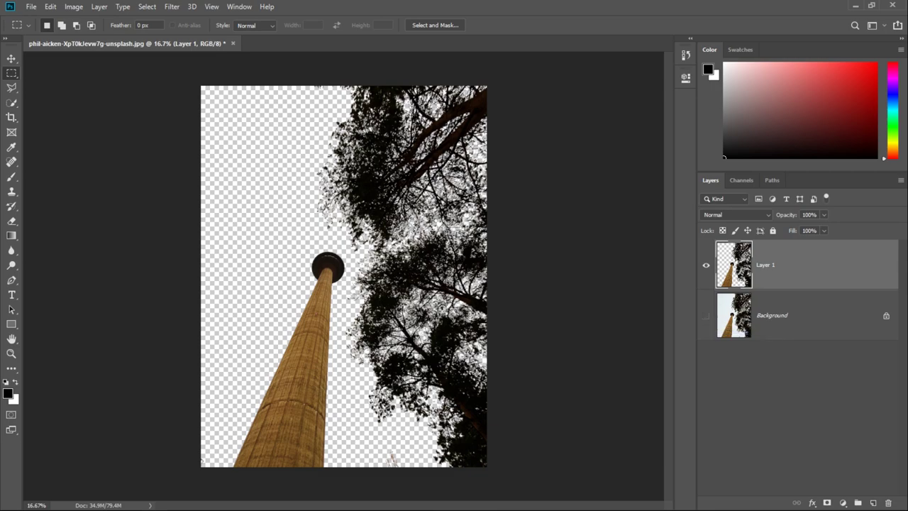
key(ctrl+plus)
key(ctrl+plus)
key(ctrl+plus)
key(ctrl+plus)
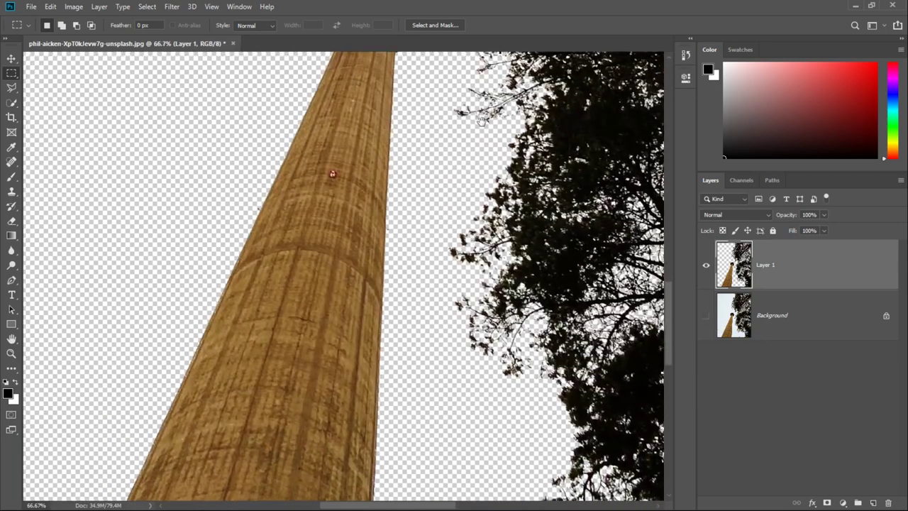